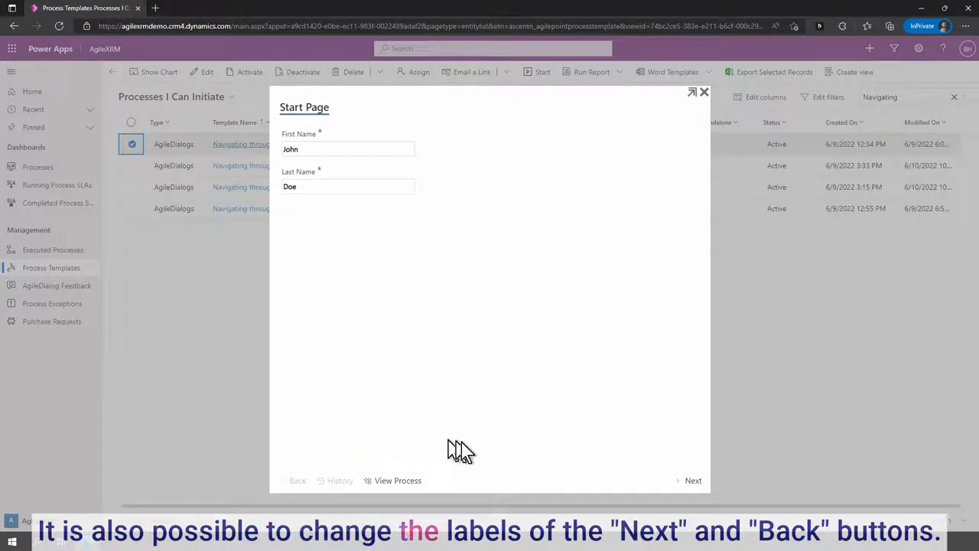
Step: Advance the running dialog from its Start Page through Pages 2, 3 and 4, keeping the prefilled values
click(688, 481)
click(686, 482)
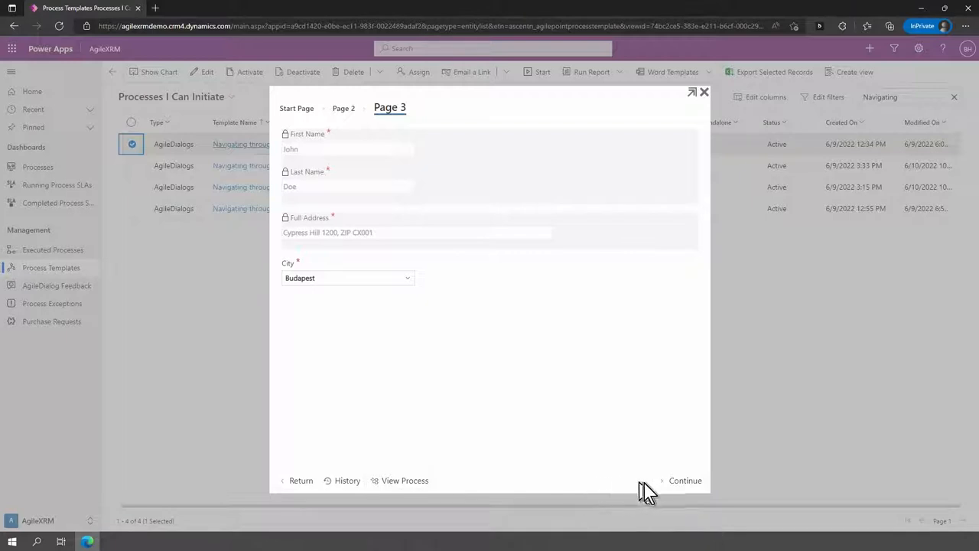
click(671, 485)
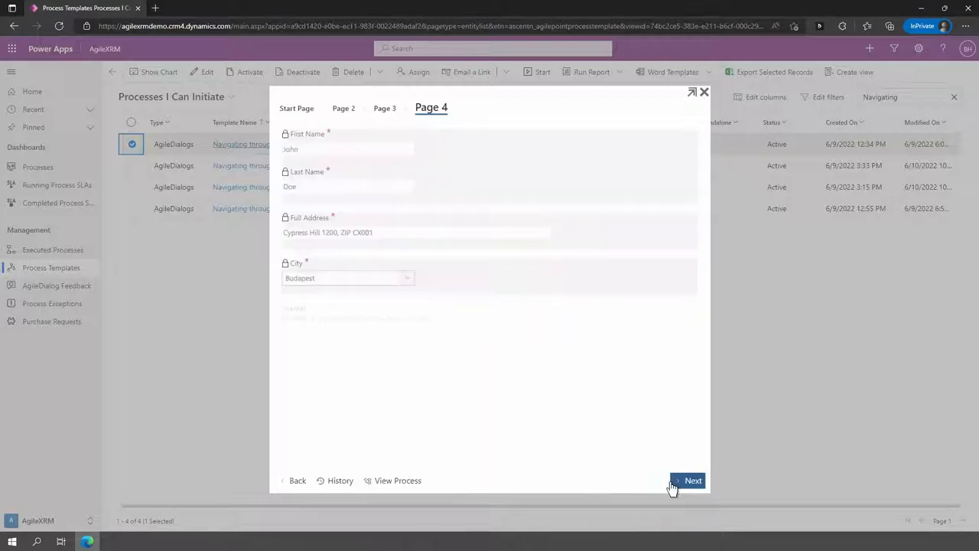
click(676, 482)
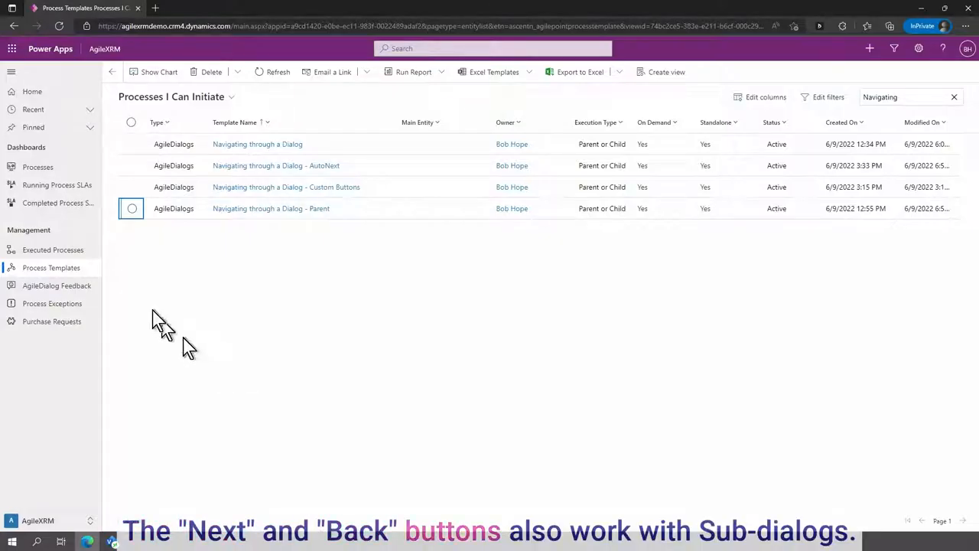
Step: Start the "Navigating through a Dialog - Parent" process and advance from Parent Start Page to Parent Page 2
click(131, 208)
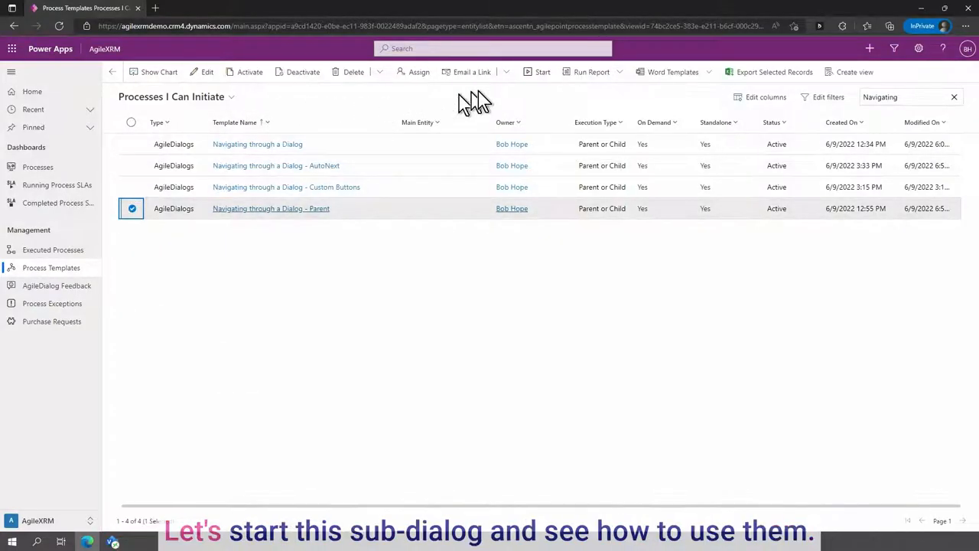
click(533, 74)
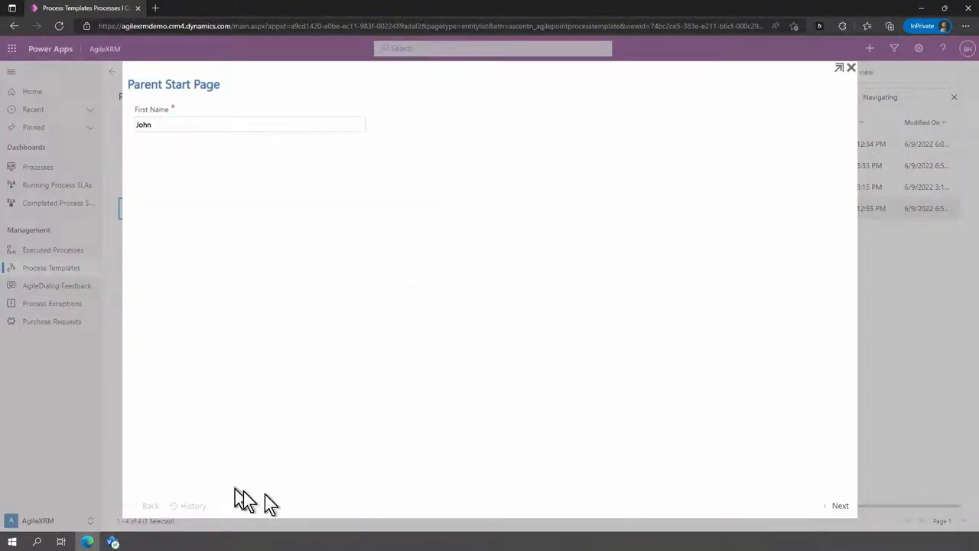
click(833, 506)
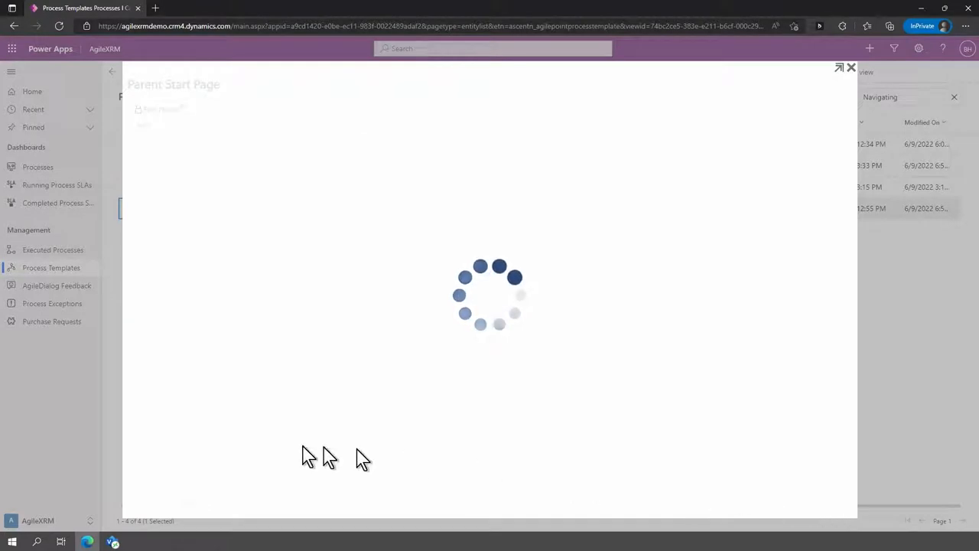
Step: Open the process view of the running parent dialog and arrange it side by side with the dialog window
click(246, 506)
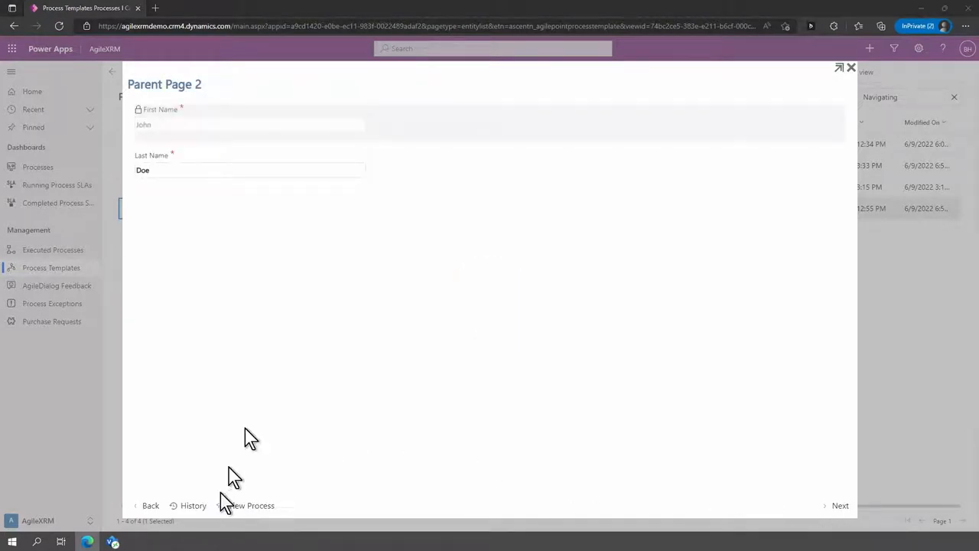
drag(310, 11, 1, 22)
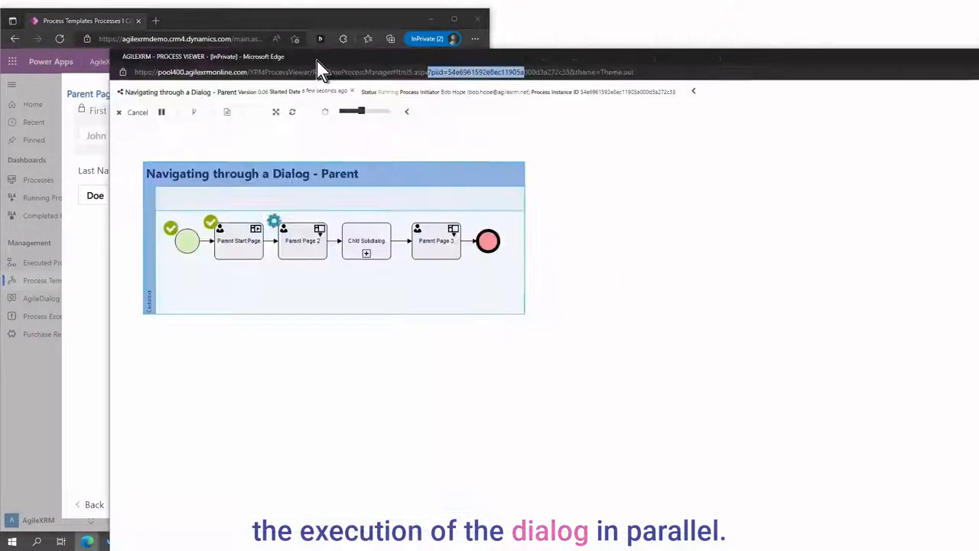
key(super+Right)
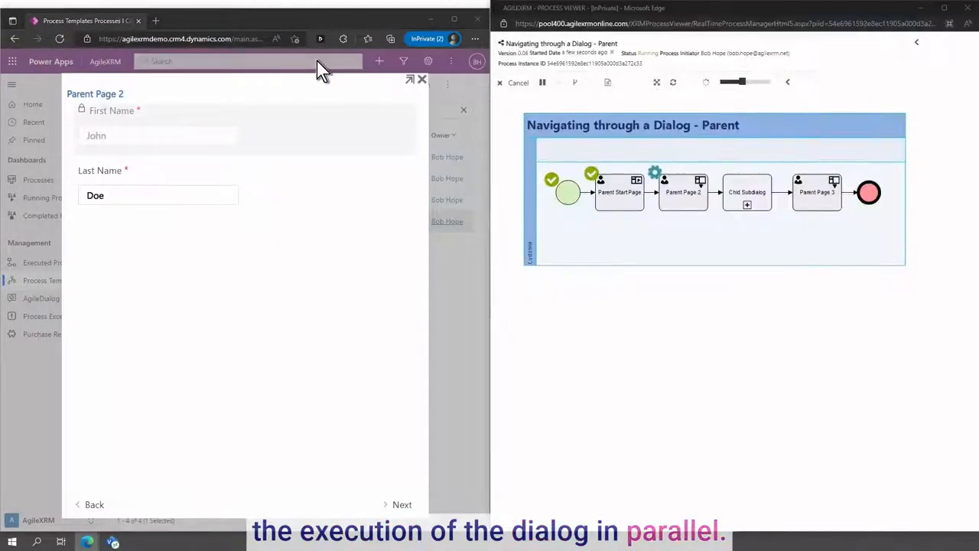
Step: Advance the dialog from Parent Page 2 to Child Page 1 and open the Child Subdialog's diagram in the process viewer
click(399, 504)
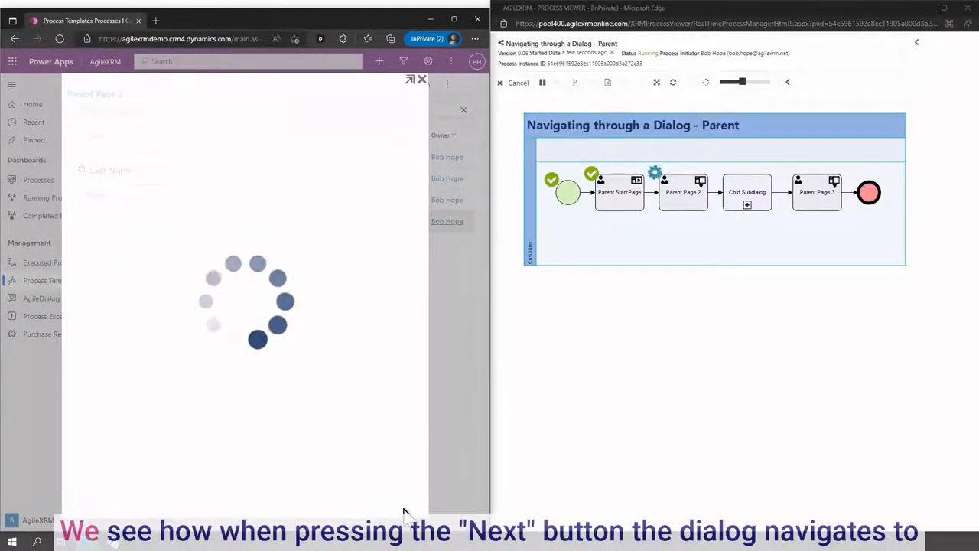
click(748, 205)
click(747, 205)
click(750, 309)
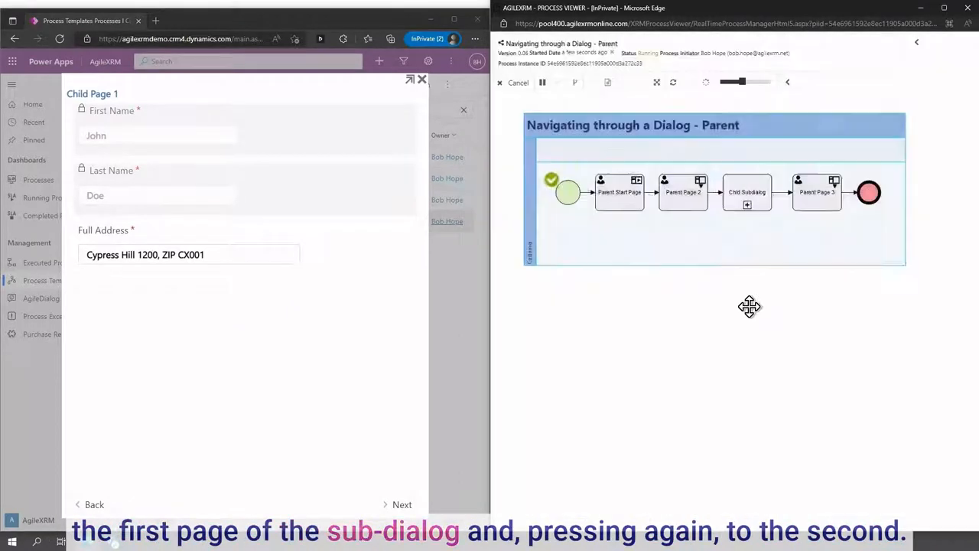
Step: Advance through both child pages to Parent Page 3 and return the process viewer to the parent diagram
click(399, 504)
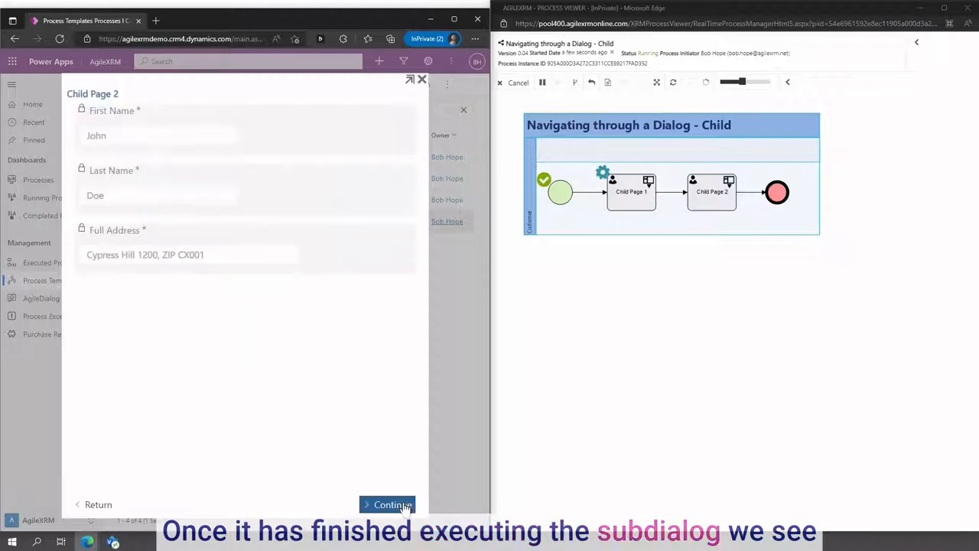
click(391, 505)
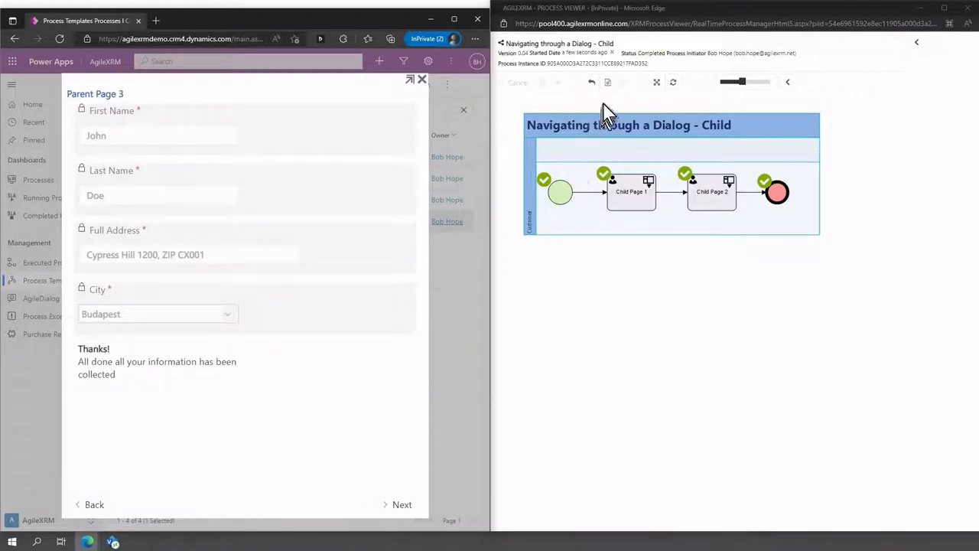
click(604, 83)
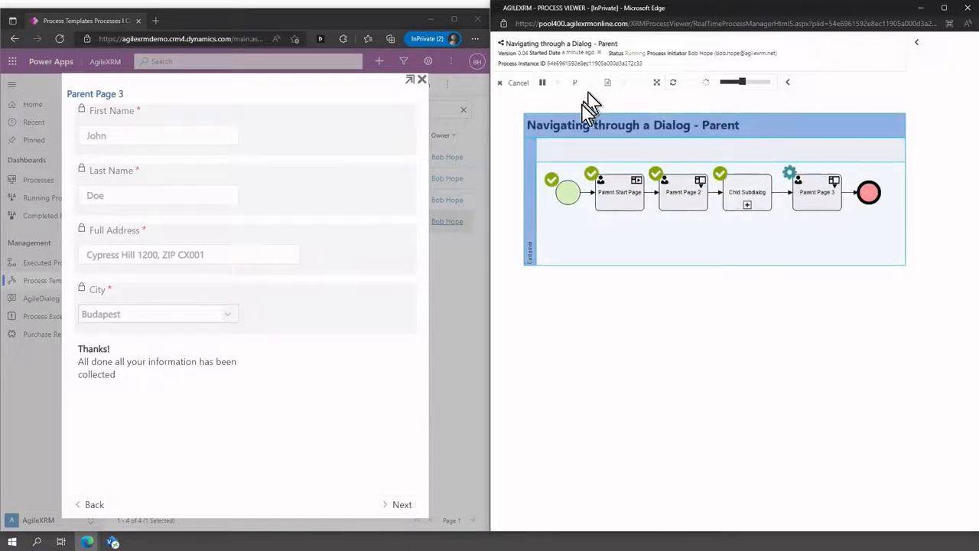
Step: Go back from Parent Page 3 to Child Page 2 and open the Child Subdialog's diagram in the process viewer
click(86, 505)
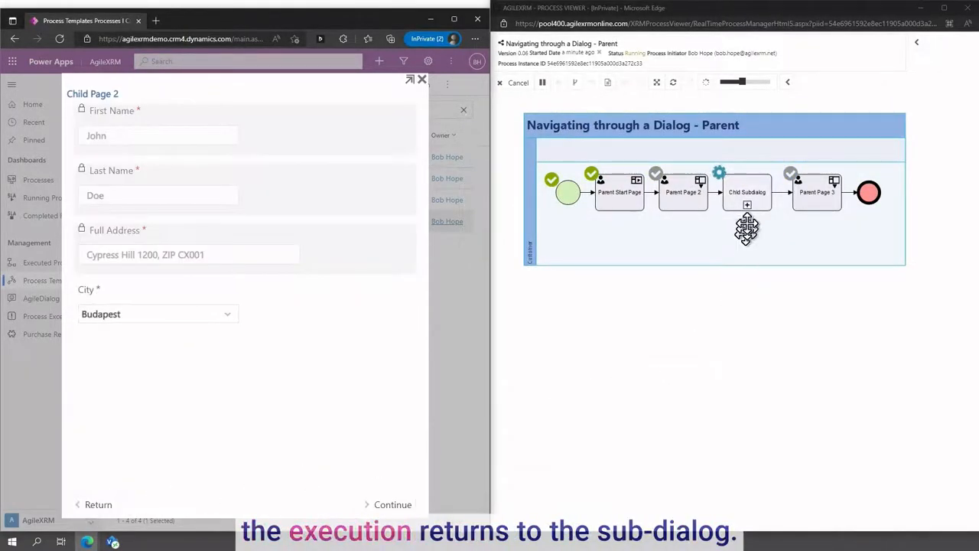
click(746, 201)
click(718, 316)
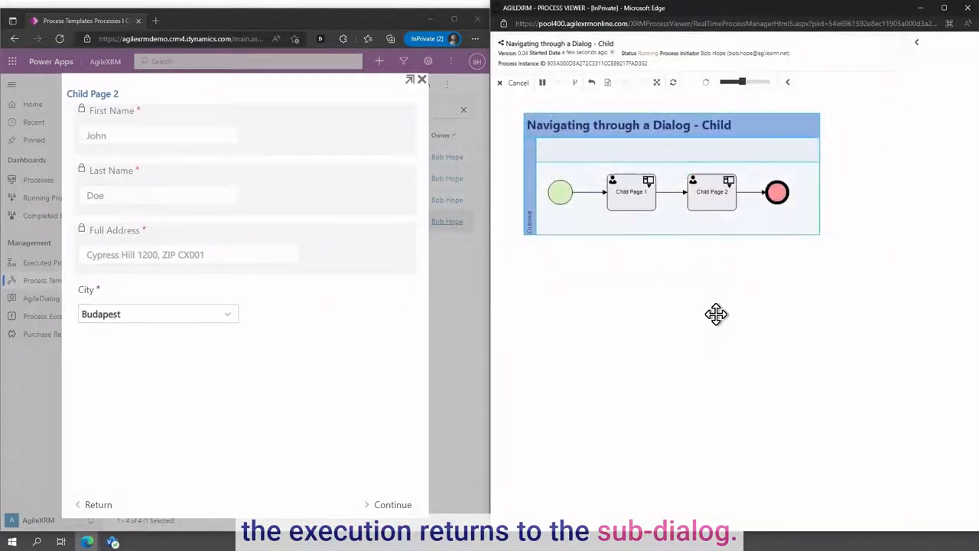
Step: Go back page by page from Child Page 2 to the parent dialog's first page, switching the process viewer to the parent diagram
click(98, 505)
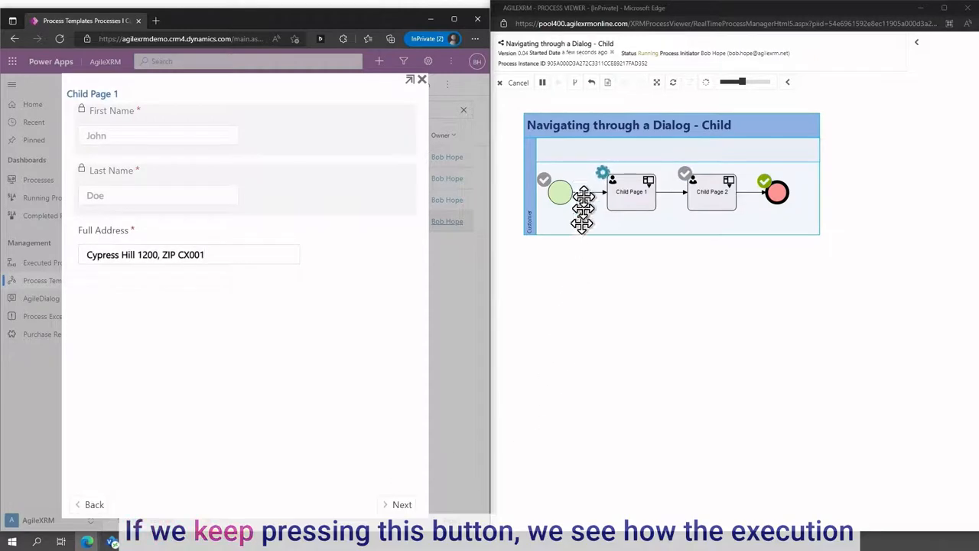
click(591, 82)
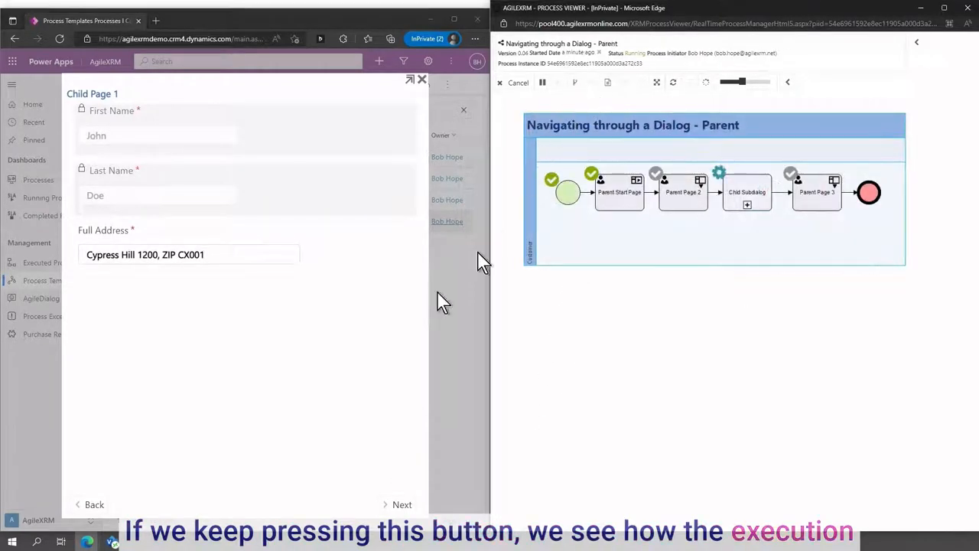
click(96, 504)
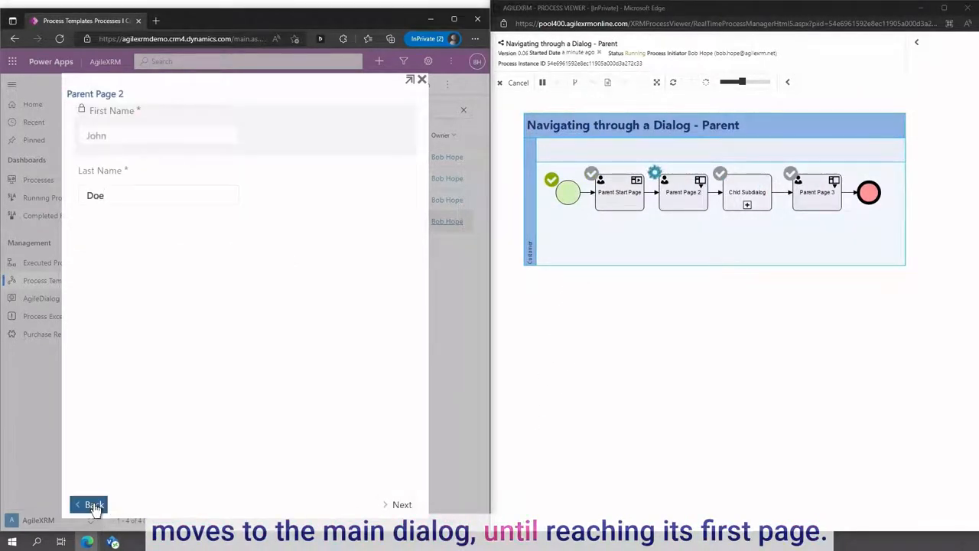
click(94, 507)
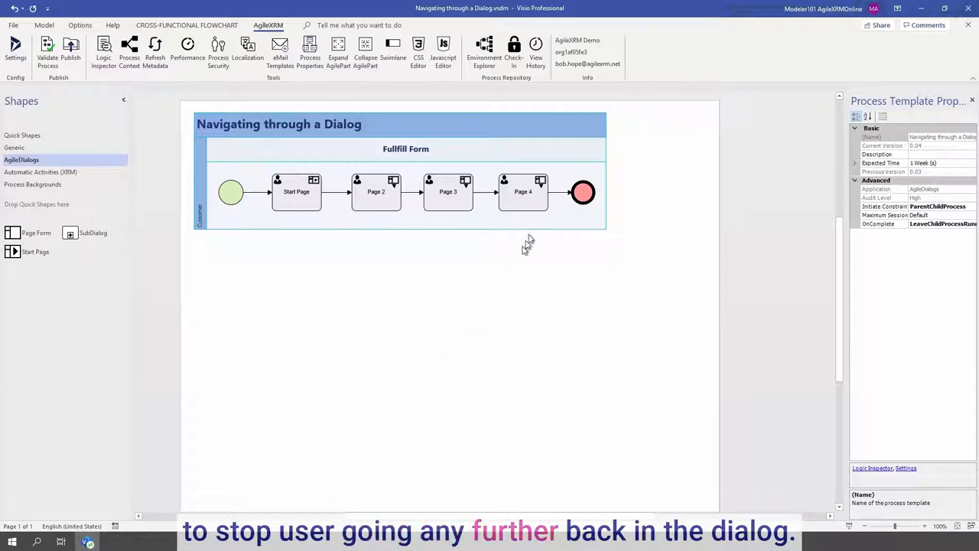
Step: In the Visio model of "Navigating through a Dialog", set the DisableBack property of Page 4 to True
click(538, 201)
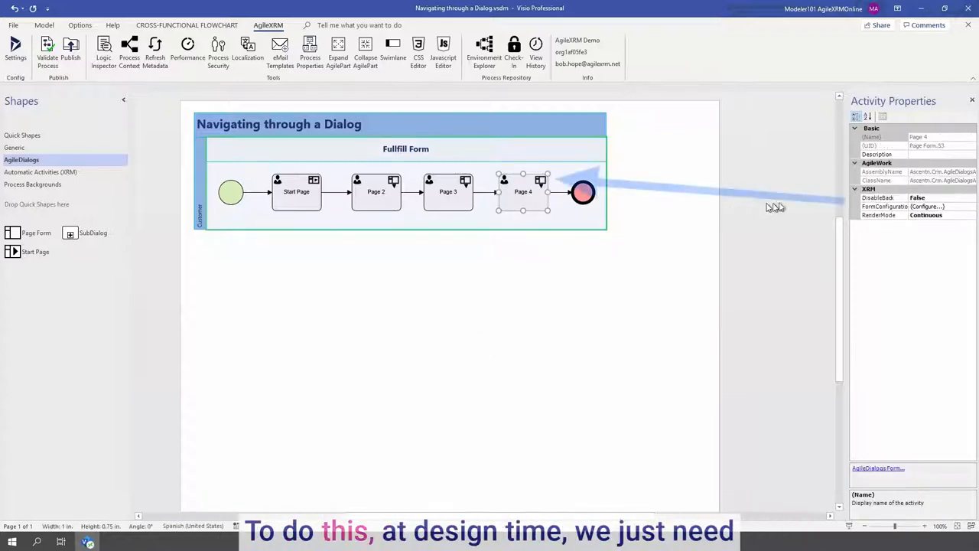
click(903, 198)
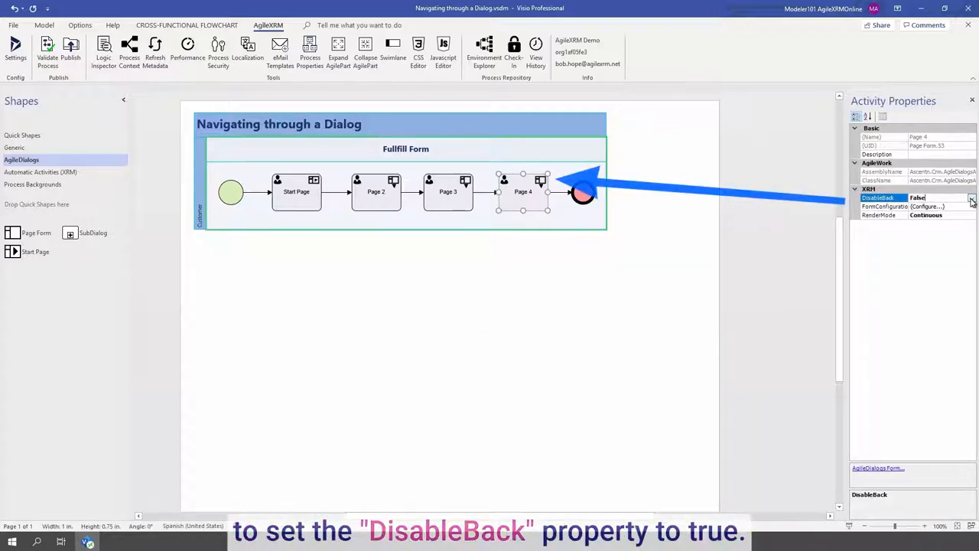
click(954, 207)
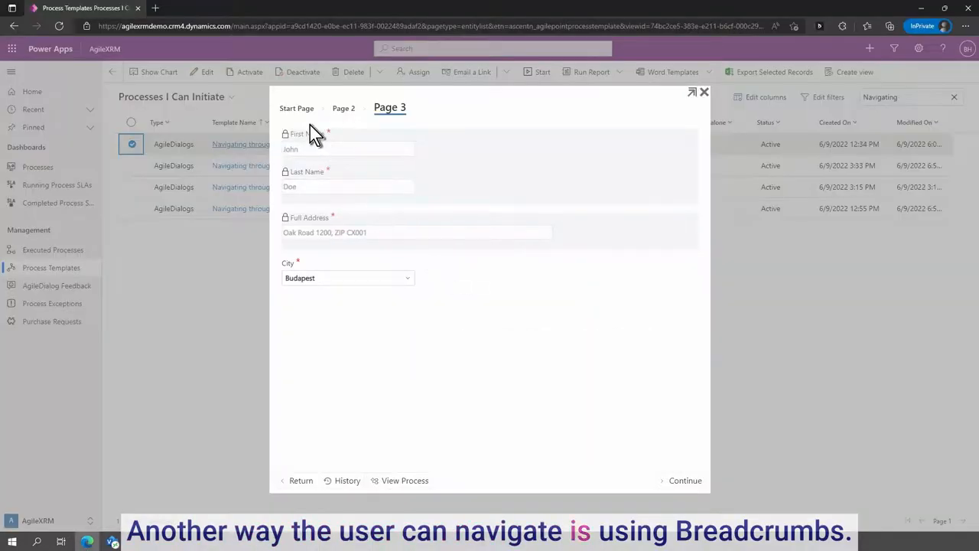
Step: In the running Power Apps dialog, use the breadcrumb to return from Page 3 to Start Page, and advance one page
click(299, 113)
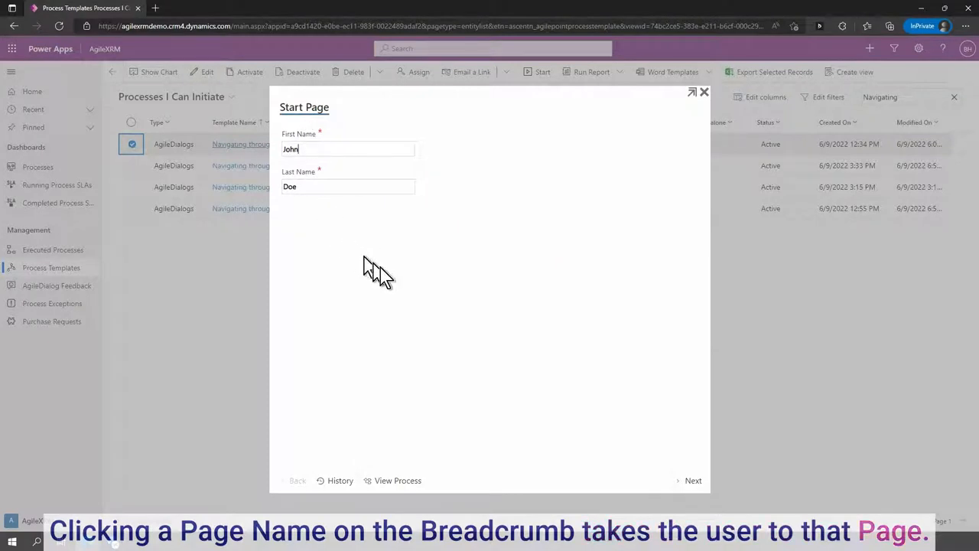
click(689, 481)
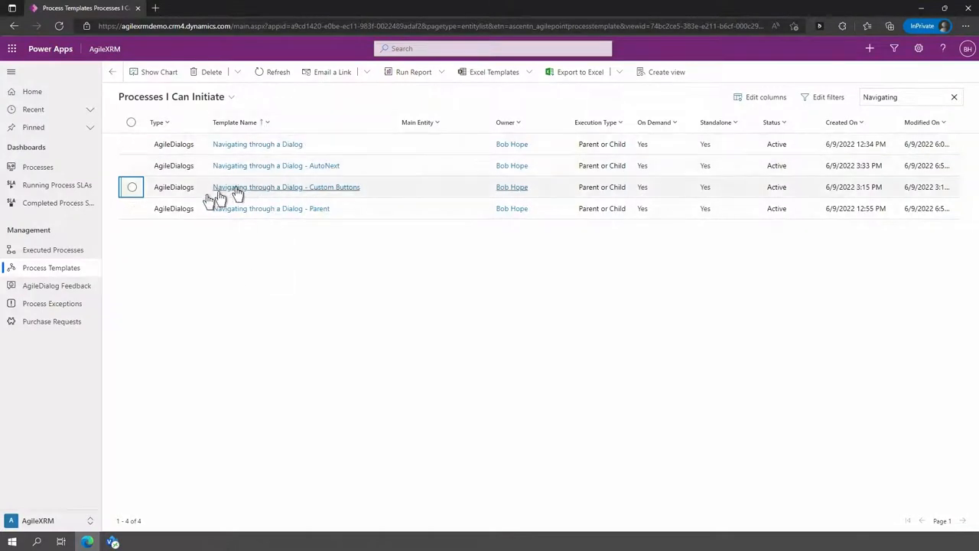
Step: Start the "Navigating through a Dialog - Custom Buttons" process and vote YES on the Voter Details page
click(133, 188)
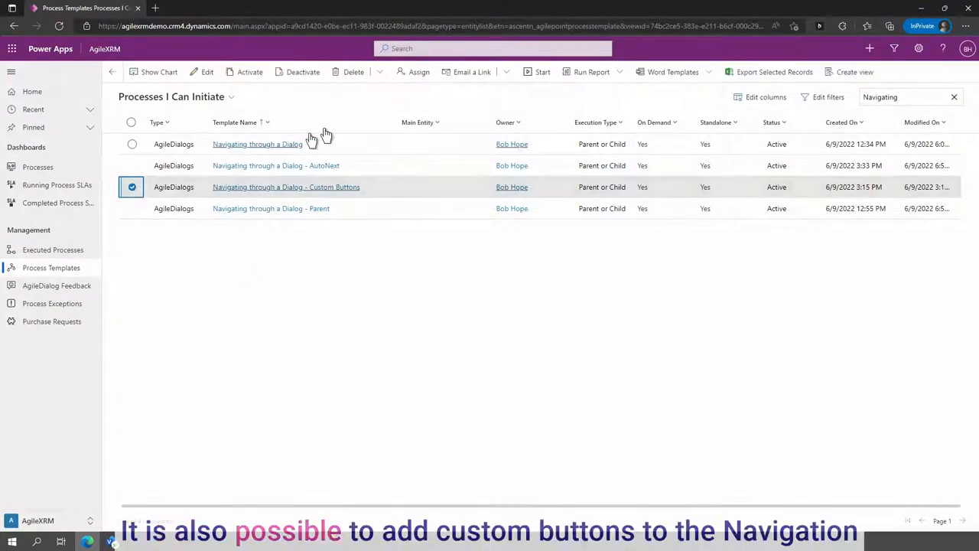
click(539, 72)
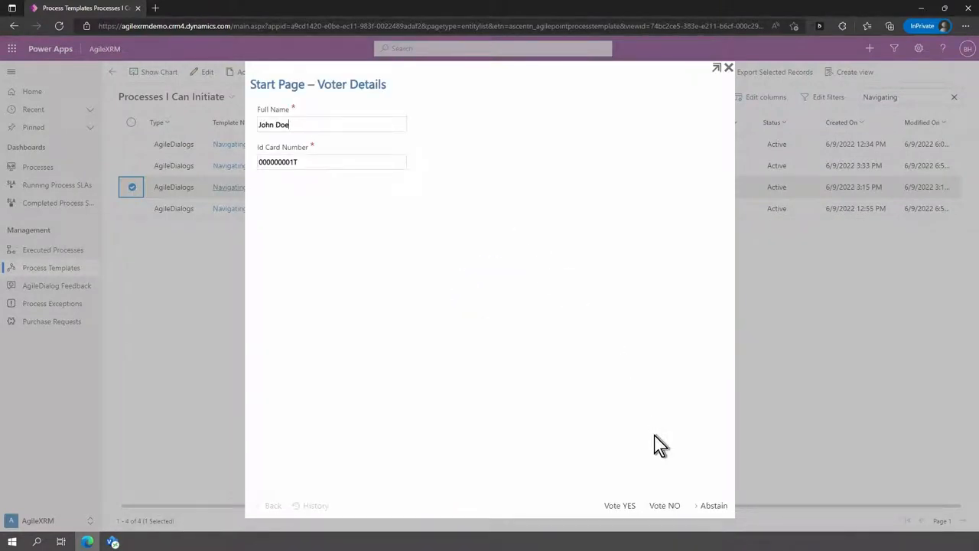
click(621, 505)
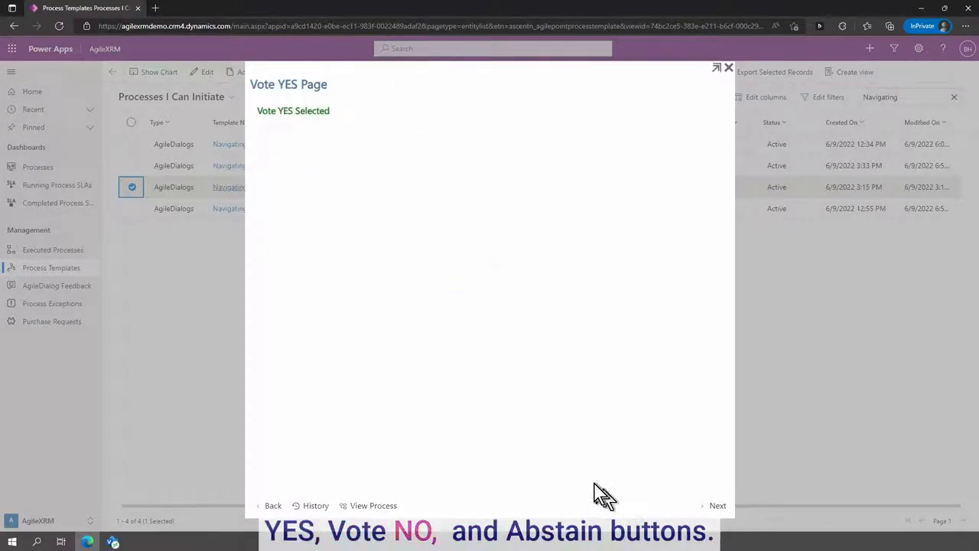
Step: Return to the Voter Details page to vote NO, and return once more to choose Abstain
click(271, 507)
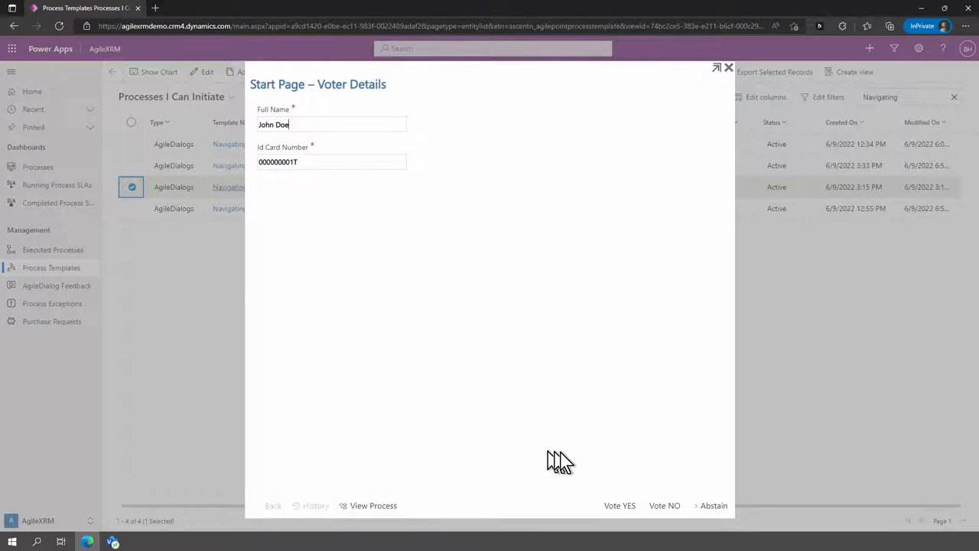
click(665, 506)
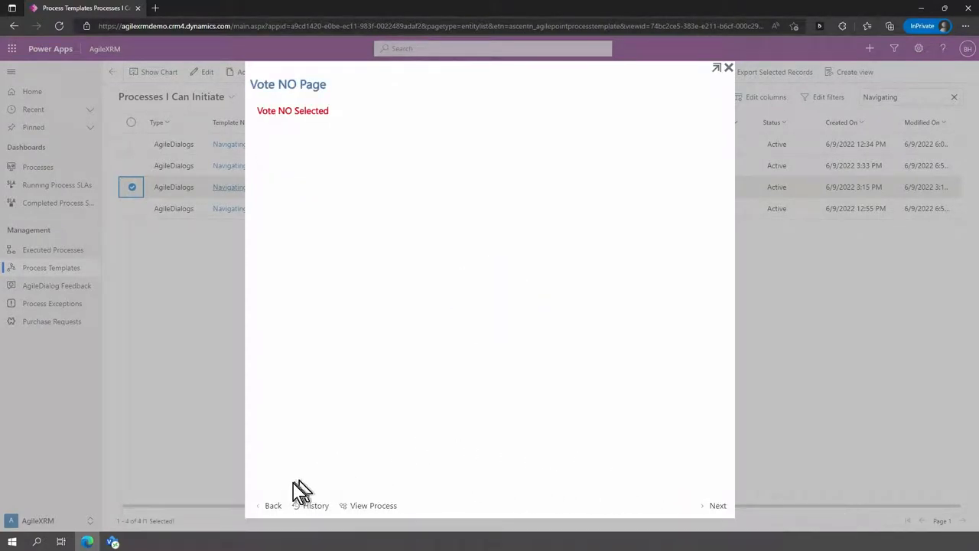
click(269, 508)
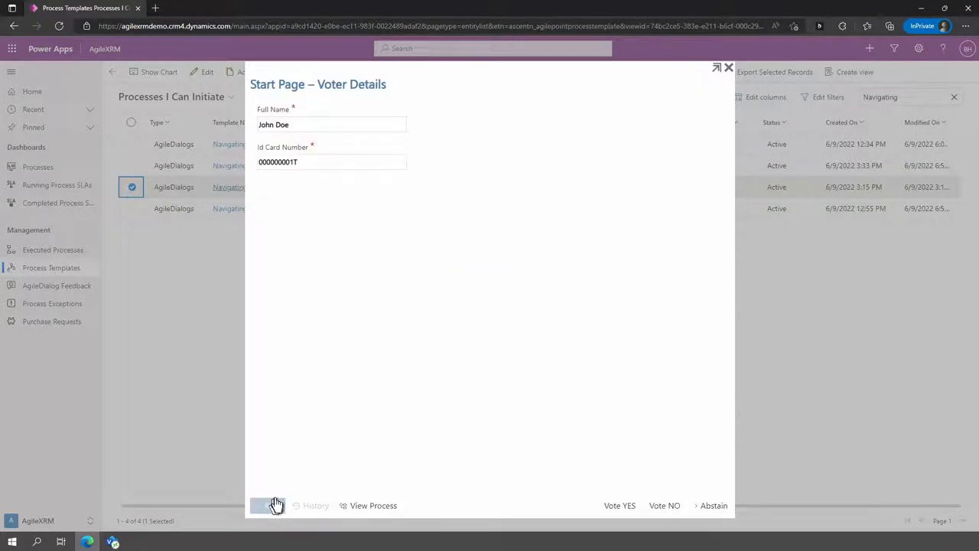
click(718, 506)
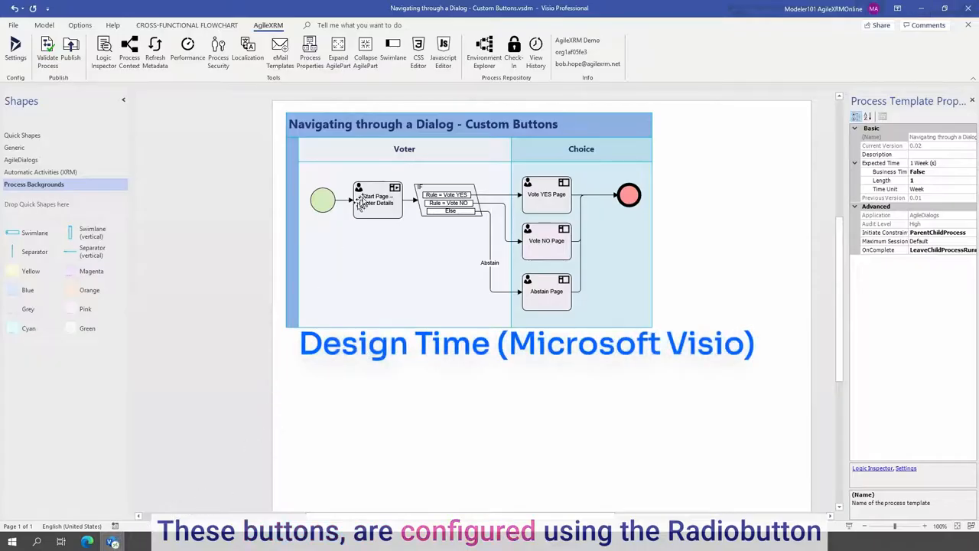
Step: In the Custom Buttons model in Visio, open the form configuration of "Start Page – Voter Details" and maximize its window
click(361, 200)
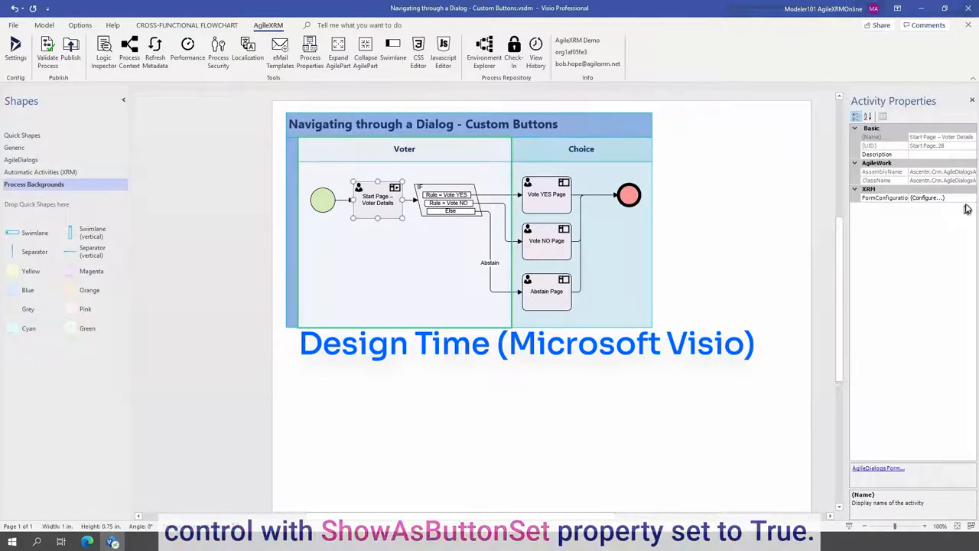
click(972, 198)
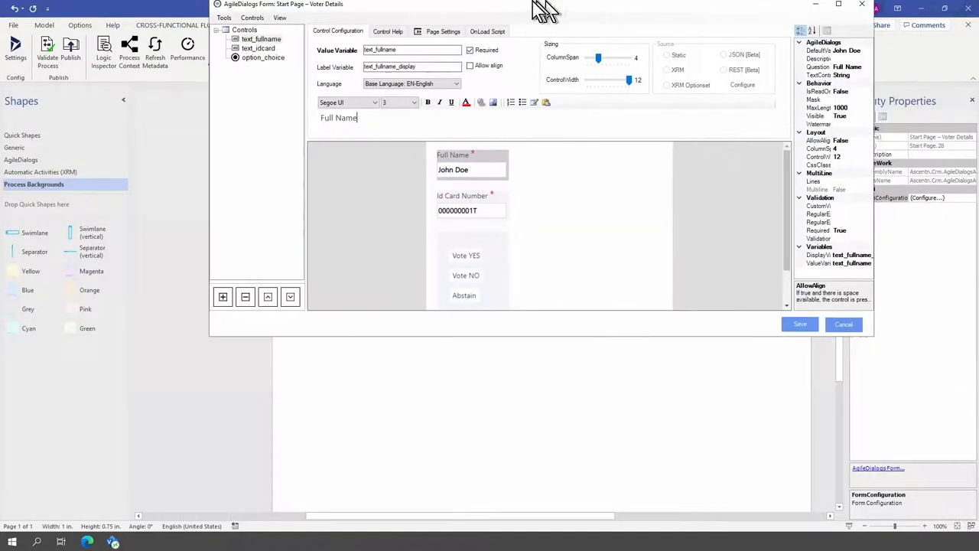
double_click(541, 10)
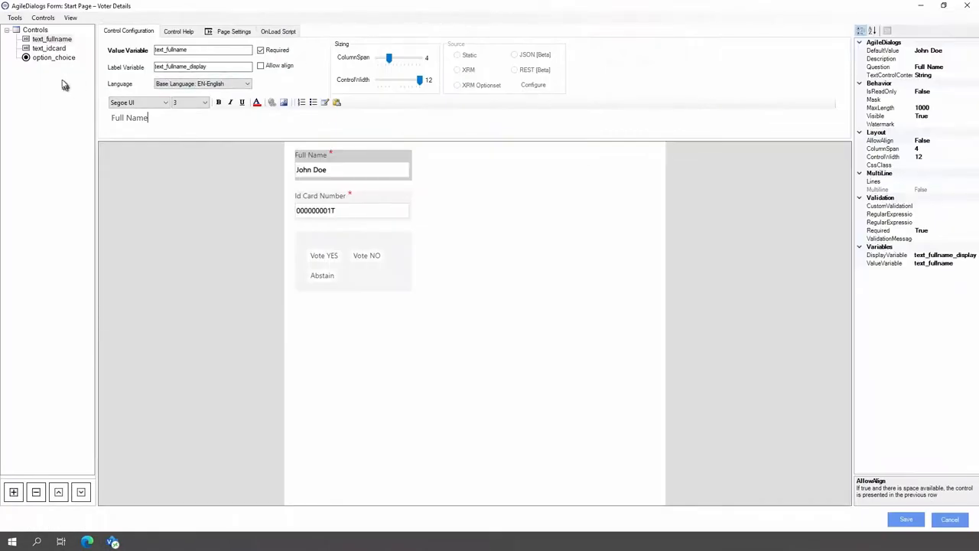
Step: Select the option_choice control and examine its ShowAsButtonSet and ShowInButtonBar behavior properties
click(63, 62)
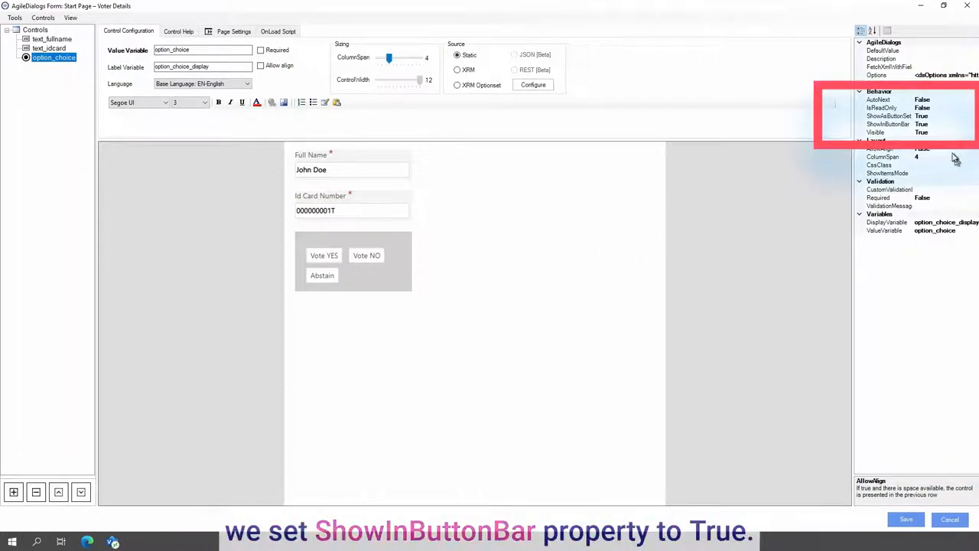
click(892, 117)
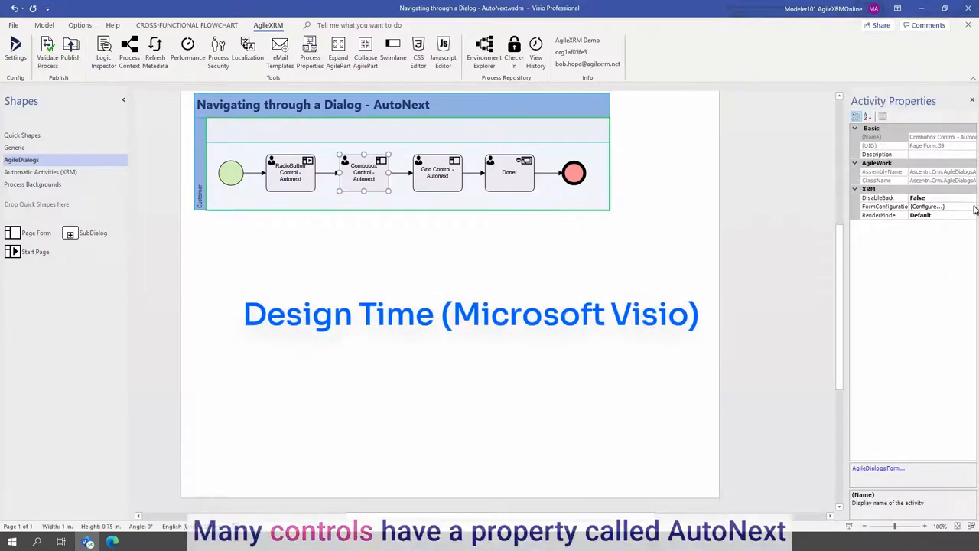
Step: In the AutoNext model, open the Combobox page's form configuration, inspect the option_city control's AutoNext property, and close without saving
click(973, 207)
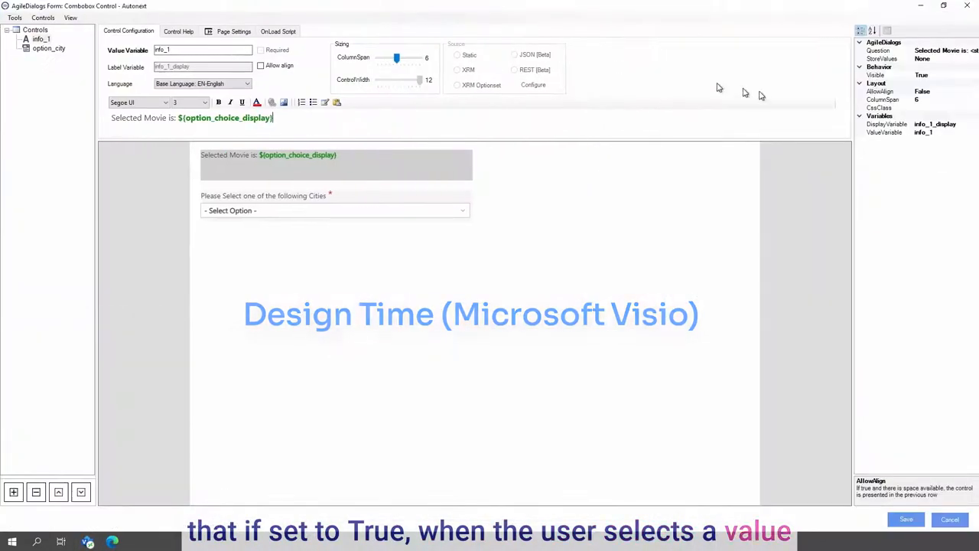
click(431, 202)
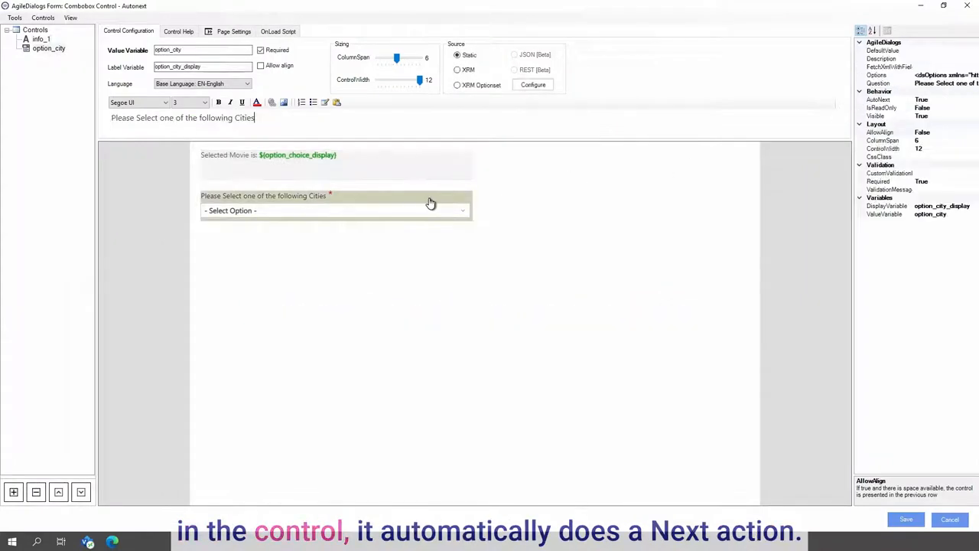
click(950, 520)
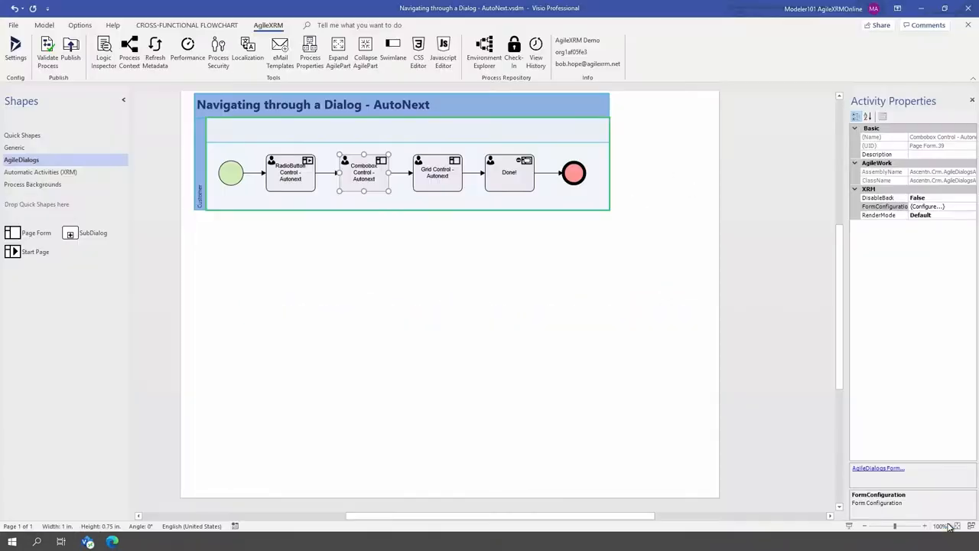
Step: In the "RadioButton Control - Autonext" form configuration, set AutoNext to True for the movie option_choice control and save the form
click(299, 173)
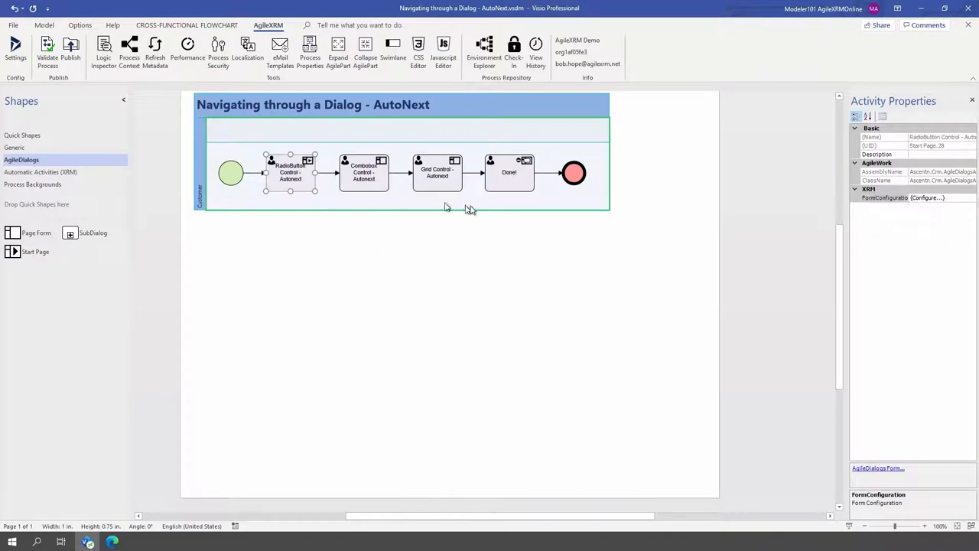
click(879, 467)
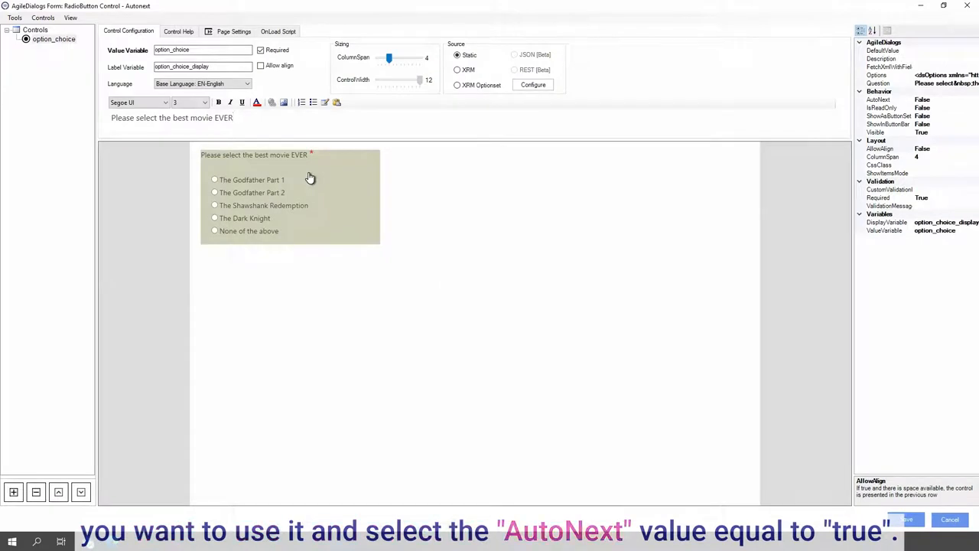
click(976, 100)
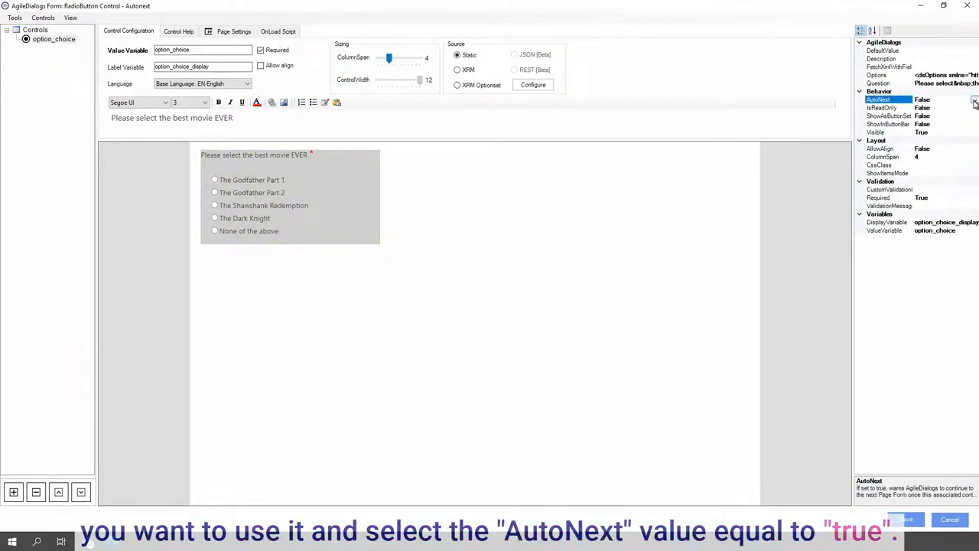
click(975, 100)
click(942, 112)
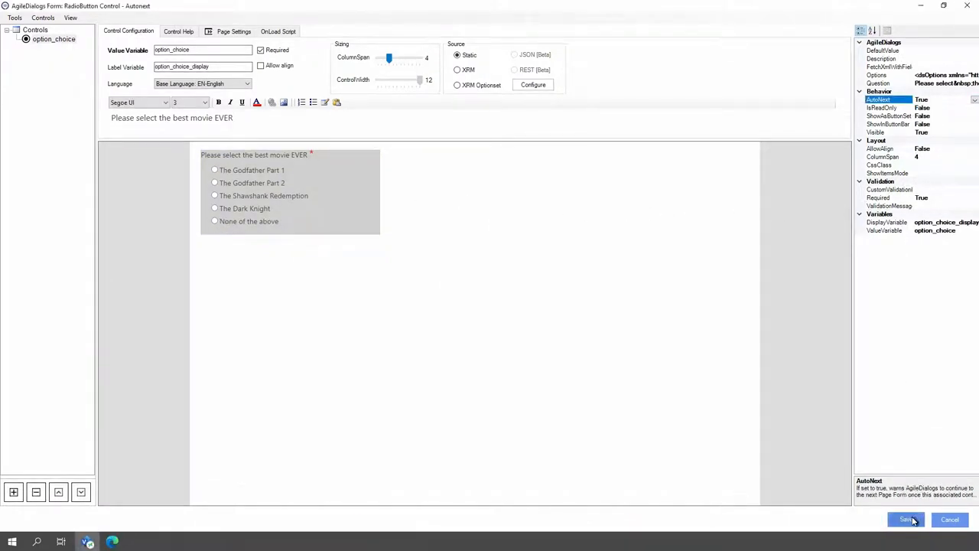
click(911, 520)
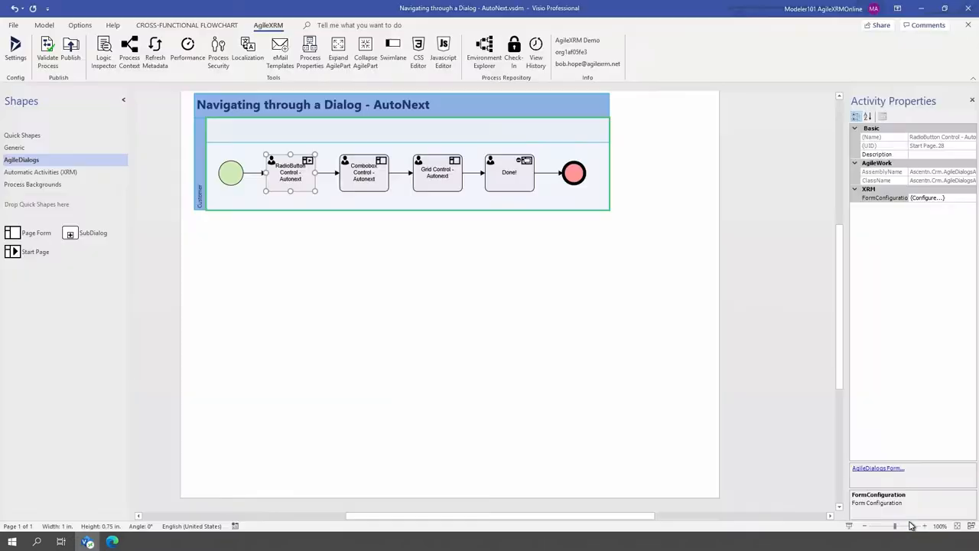
Step: Publish the AutoNext model as version 0.10 with Release Now, and start "Navigating through a Dialog - AutoNext" in Power Apps
click(76, 63)
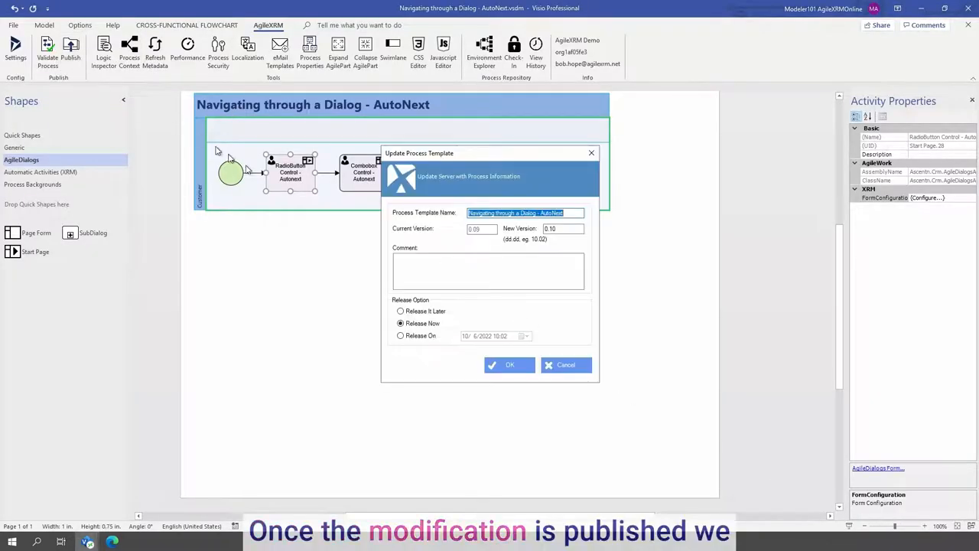
click(497, 367)
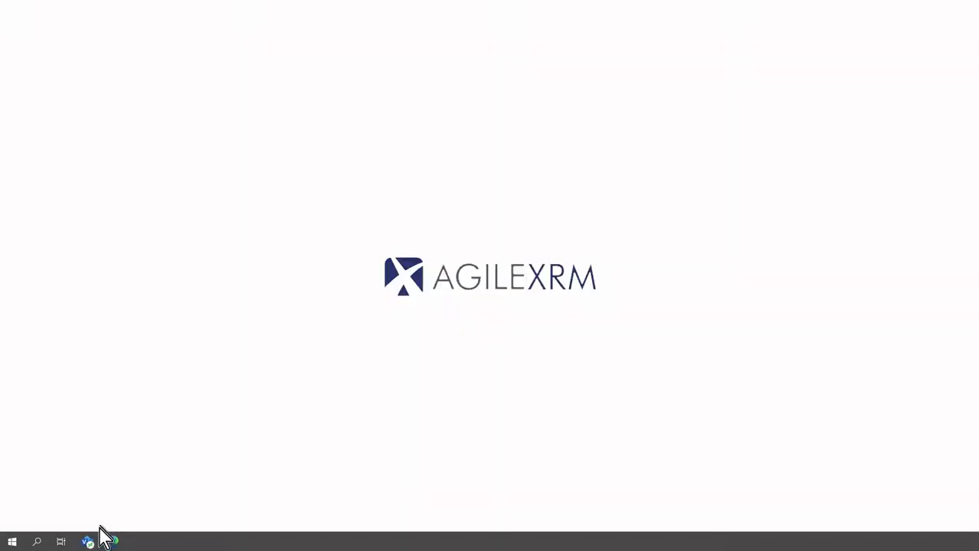
click(112, 543)
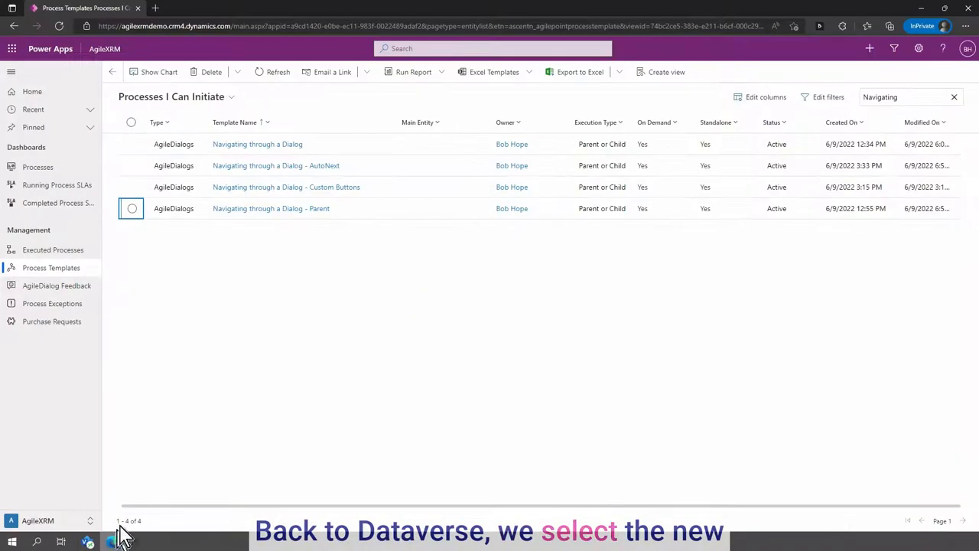
click(131, 167)
click(537, 74)
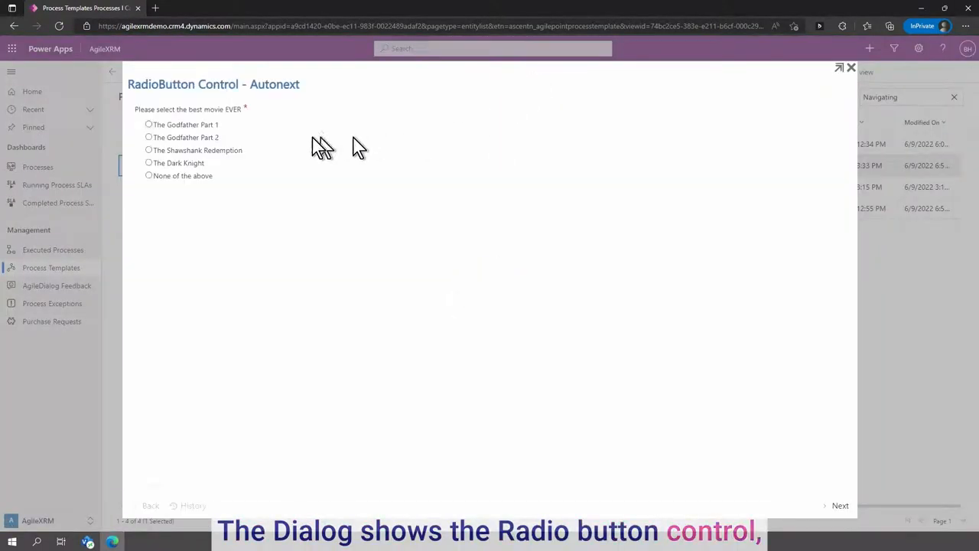
Step: Run through the AutoNext dialog by choosing The Godfather Part 1, the city Berlin and the Contoso video account
click(207, 127)
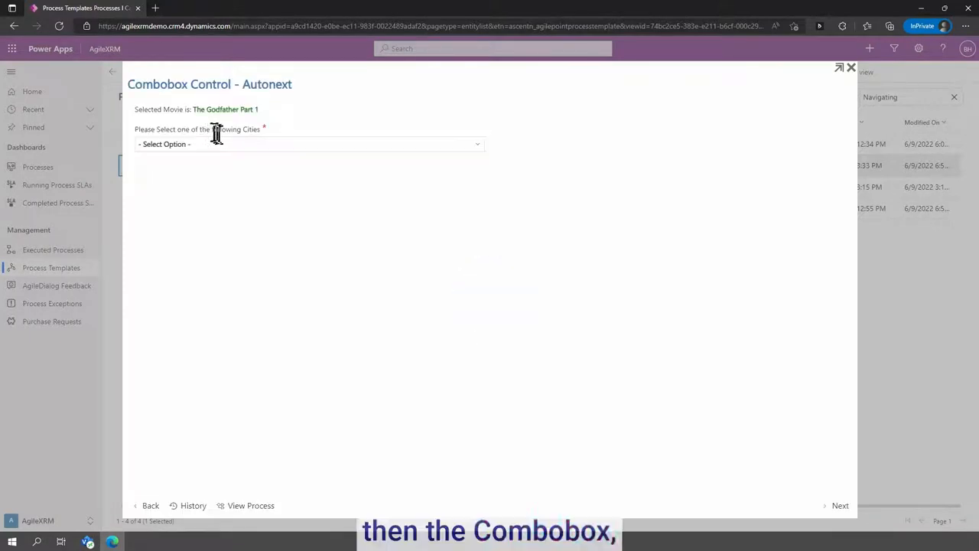
click(237, 146)
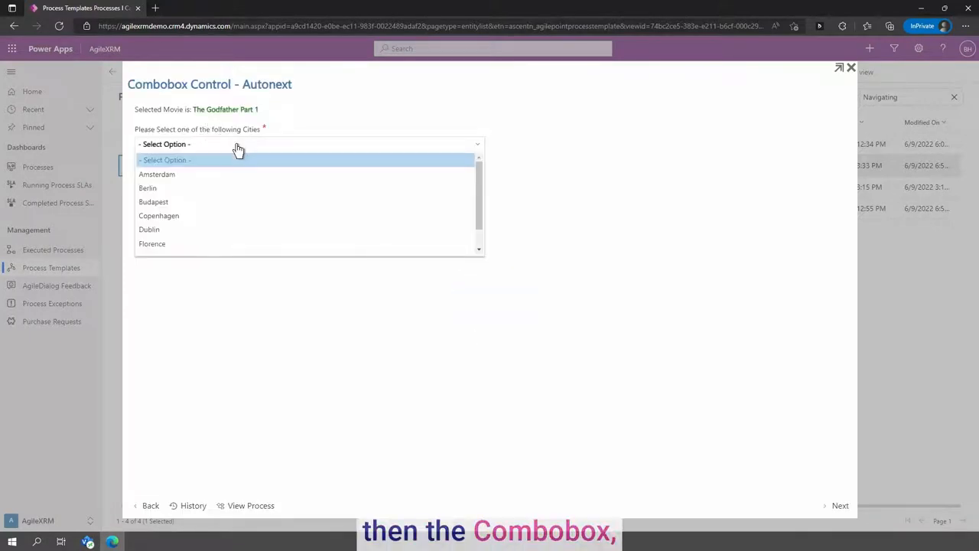
click(232, 188)
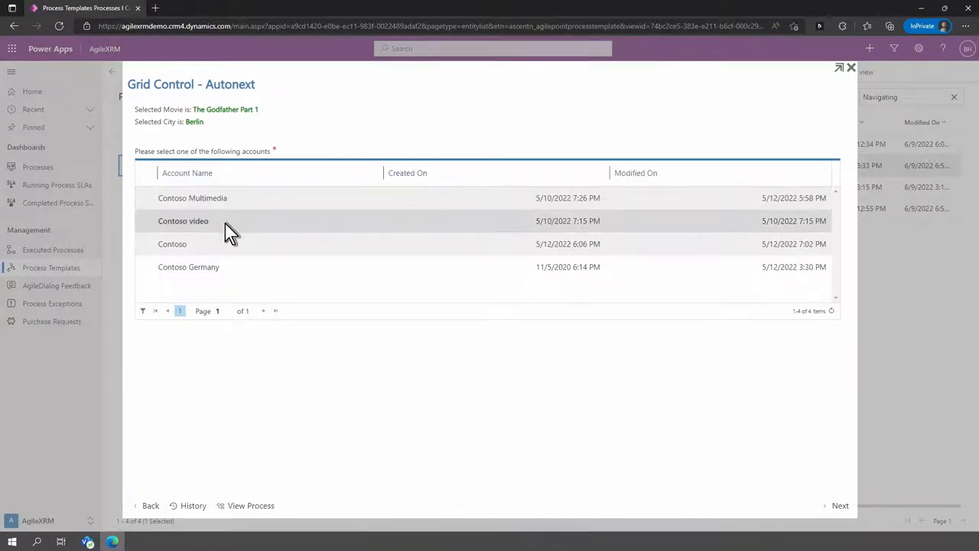
click(224, 223)
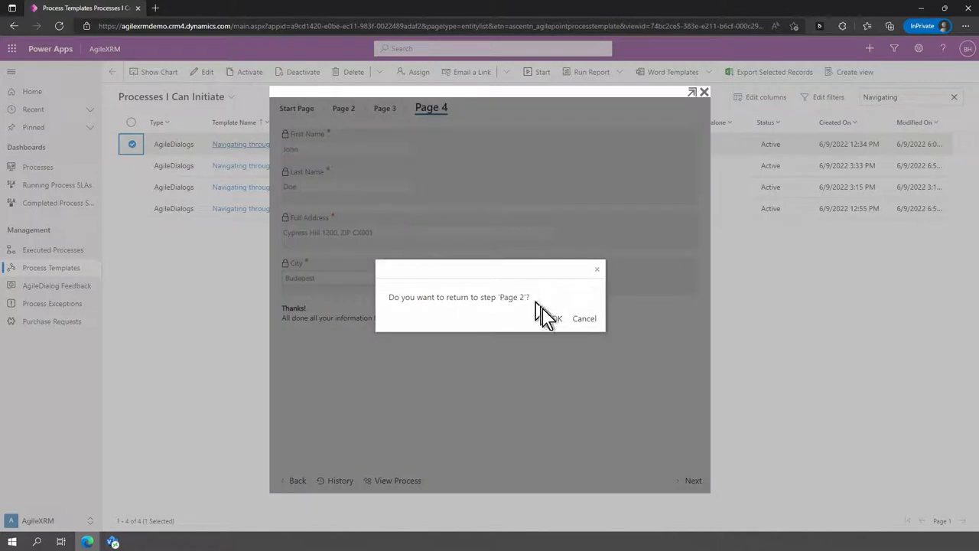
Step: Confirm the return from Page 4 to Page 2, change the Full Address value, and advance to the next page
click(550, 318)
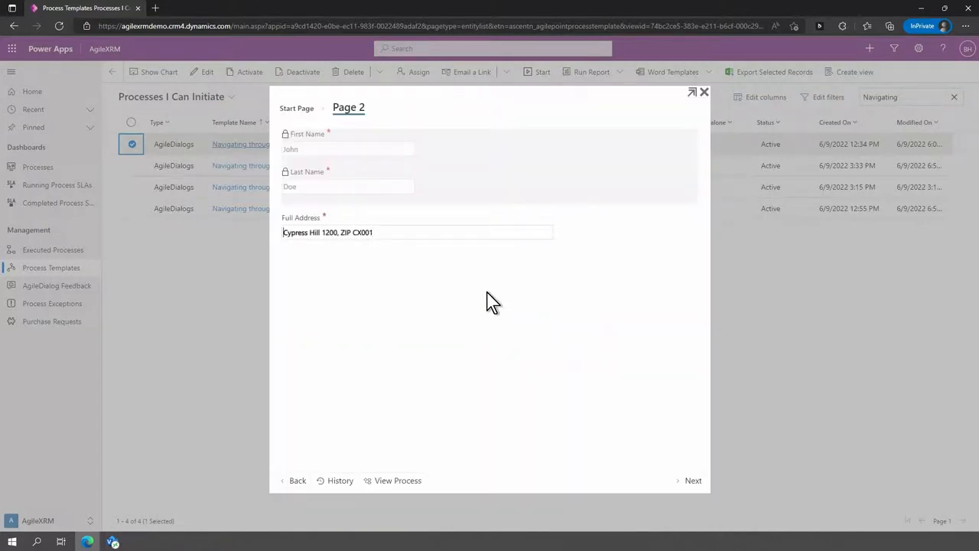
text(Oak)
click(687, 480)
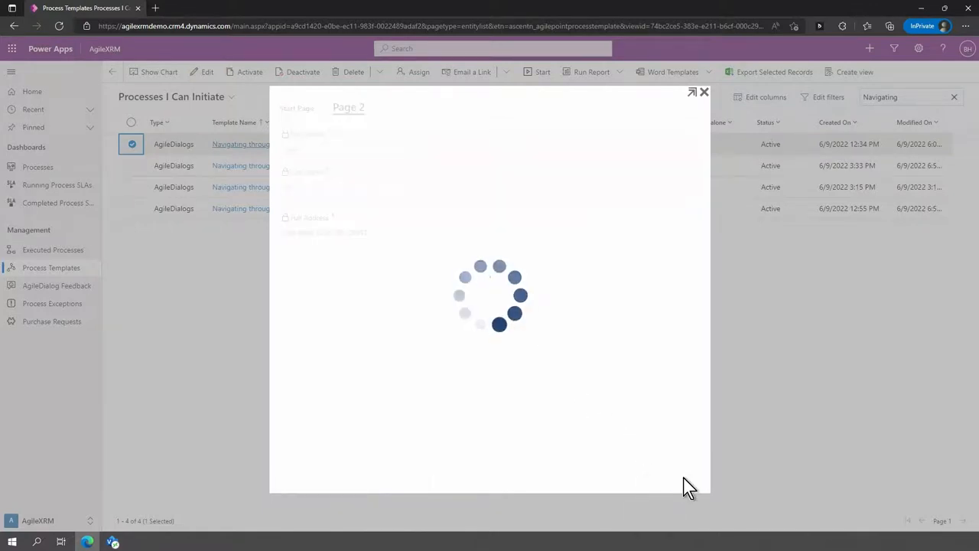